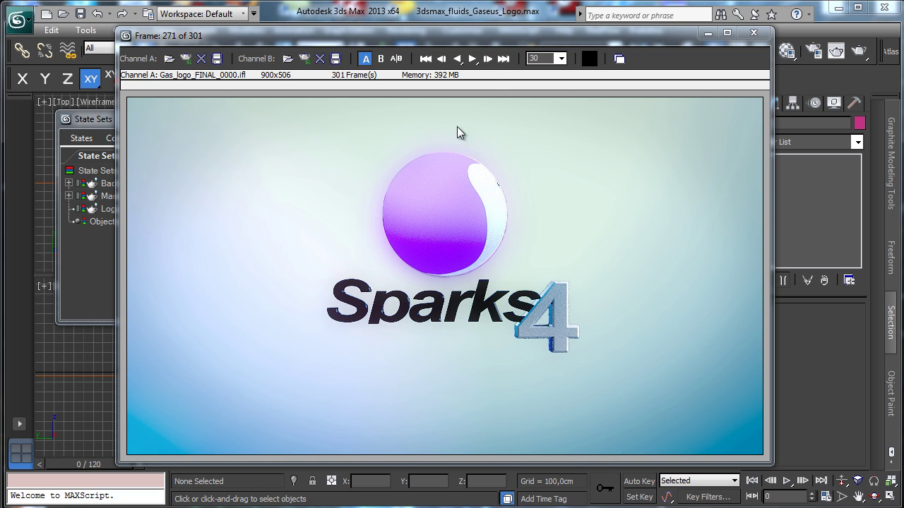
Play the rendered Gas_logo sequence in the RAM Player and stop it at frame 205.
{"action": "left_click", "coordinate": [473, 58]}
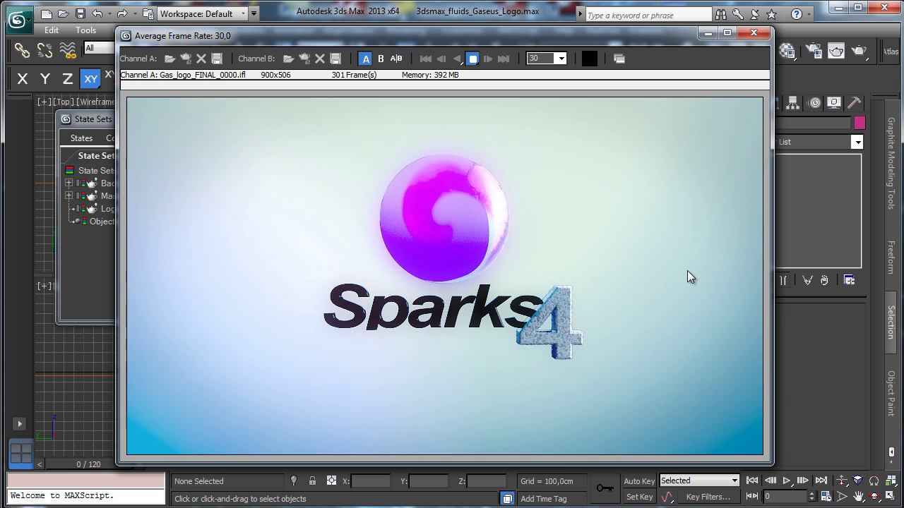
{"action": "left_click", "coordinate": [473, 58]}
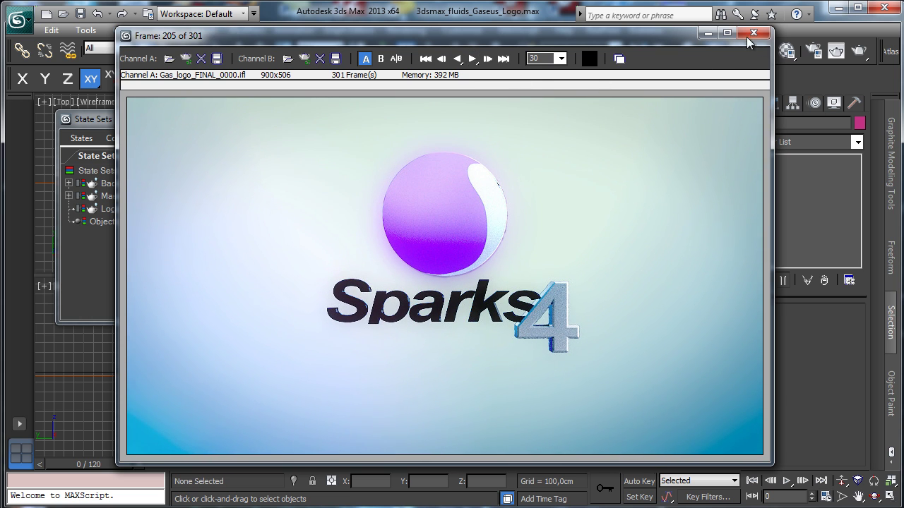
Minimize the RAM Player, maximize Camera_FinalPart and move to frame 120 with Sparks 4 assembled.
{"action": "left_click", "coordinate": [707, 33]}
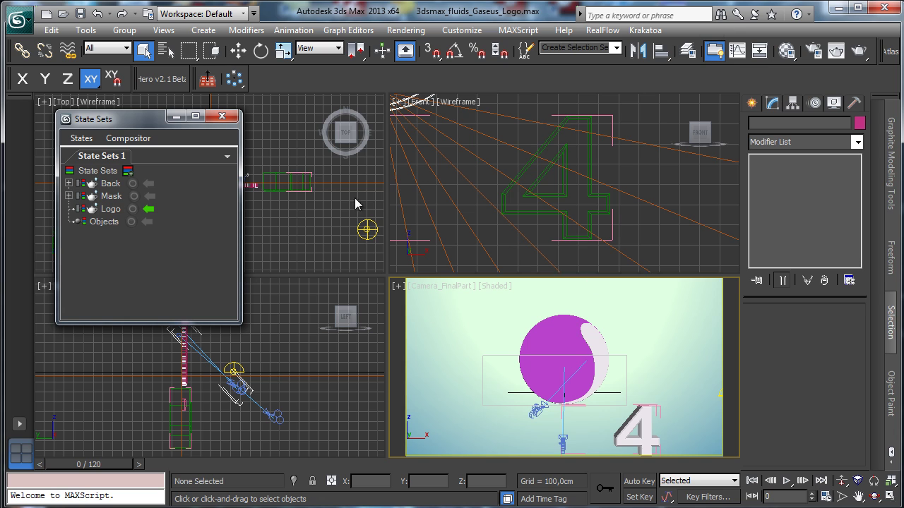
{"action": "left_click", "coordinate": [889, 497]}
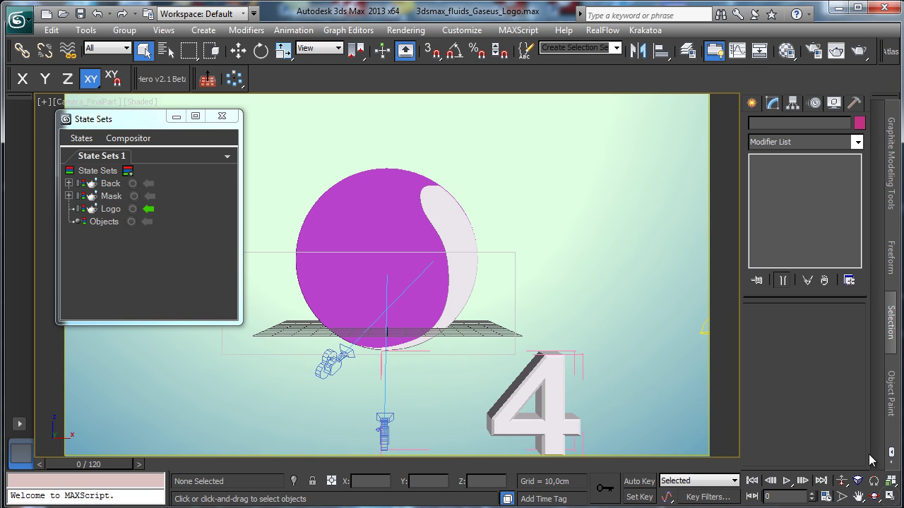
{"action": "mouse_move", "coordinate": [77, 471]}
{"action": "left_mouse_down"}
{"action": "mouse_move", "coordinate": [659, 414]}
{"action": "mouse_move", "coordinate": [173, 423]}
{"action": "mouse_move", "coordinate": [54, 437]}
{"action": "mouse_move", "coordinate": [574, 414]}
{"action": "mouse_move", "coordinate": [668, 393]}
{"action": "left_mouse_up"}
{"action": "key", "text": "q"}
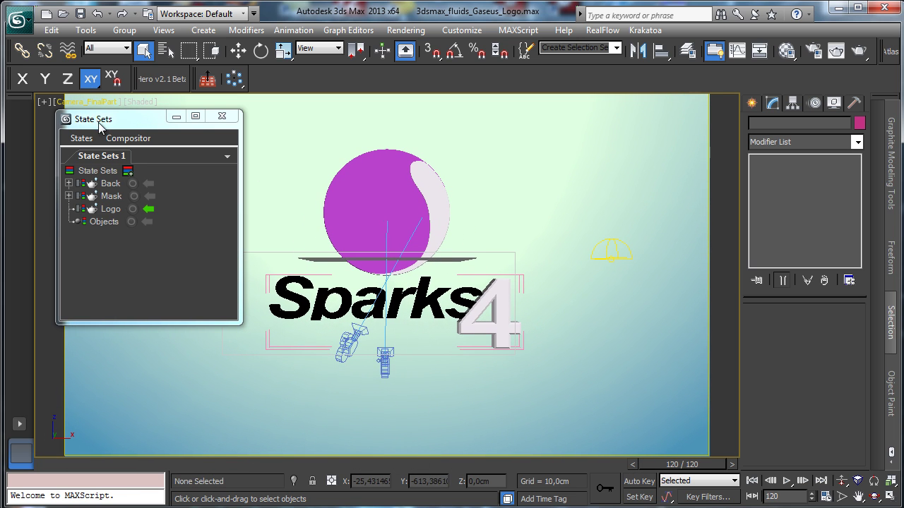
{"action": "left_click_drag", "start_coordinate": [99, 124], "coordinate": [89, 145]}
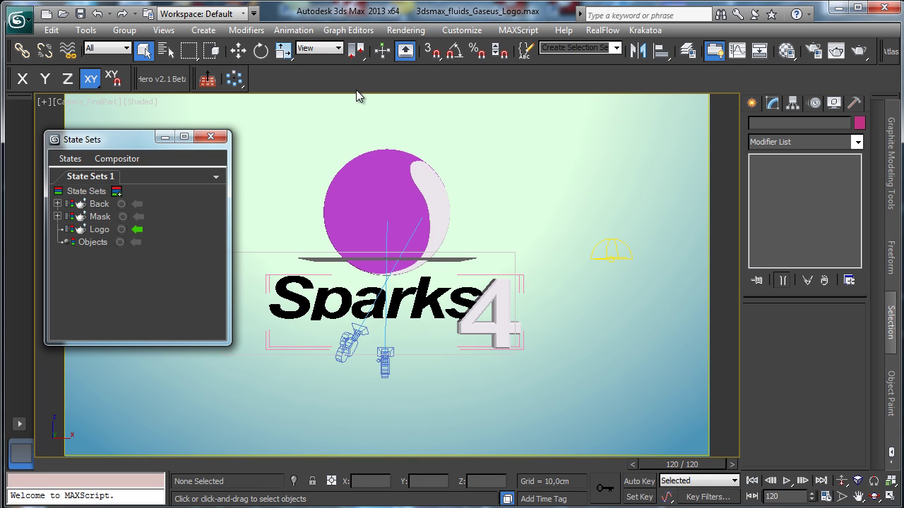
Open the 3dsmax_fluids_Gaseus_Logo_Gaseus.max scene.
{"action": "left_click", "coordinate": [17, 20]}
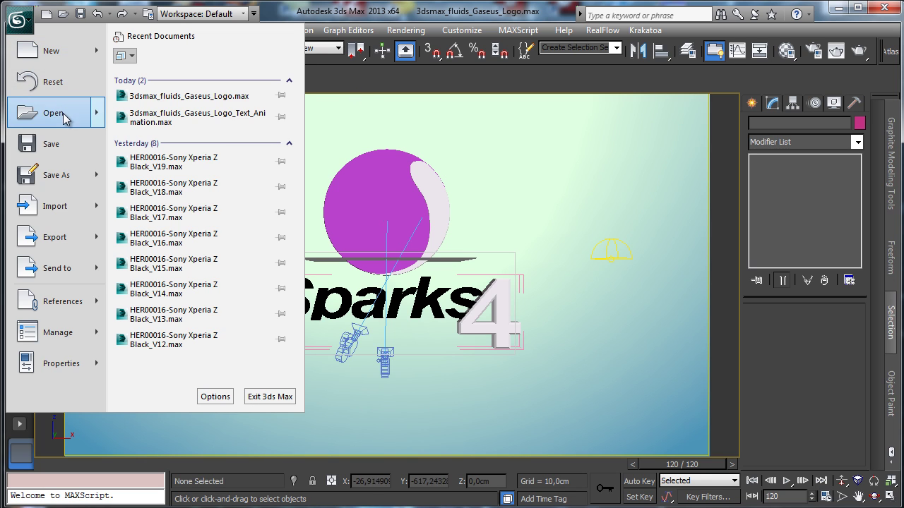
{"action": "left_click", "coordinate": [516, 155]}
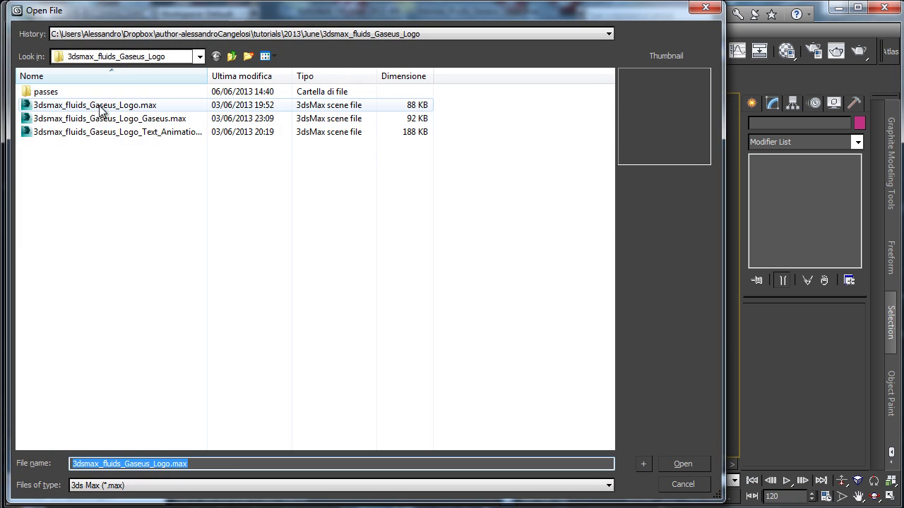
{"action": "left_click", "coordinate": [156, 122]}
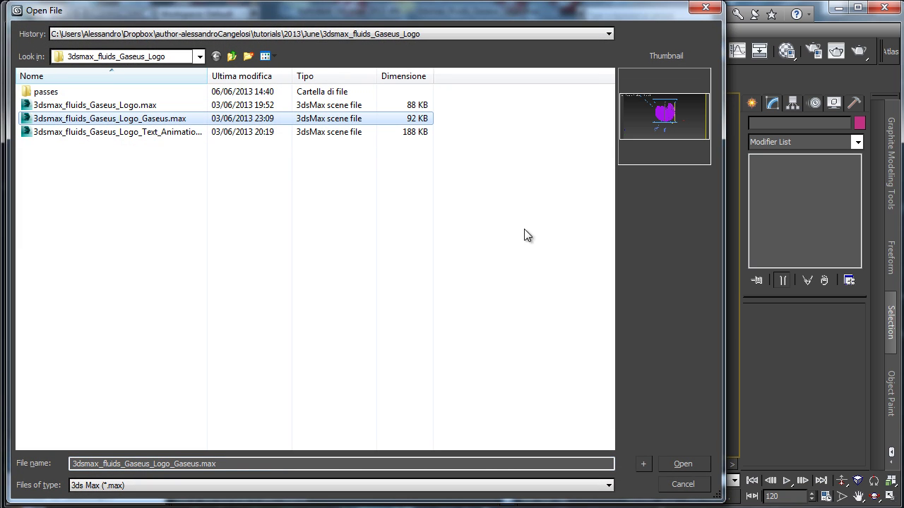
{"action": "left_click", "coordinate": [682, 465]}
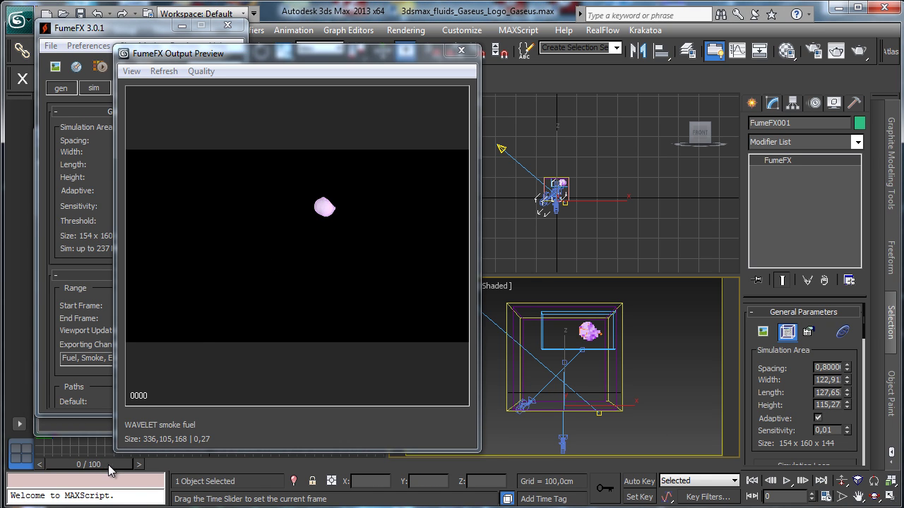
Scrub the FumeFX preview to frame 79 as the purple gas sphere forms, then close it.
{"action": "left_click_drag", "start_coordinate": [157, 461], "coordinate": [432, 451]}
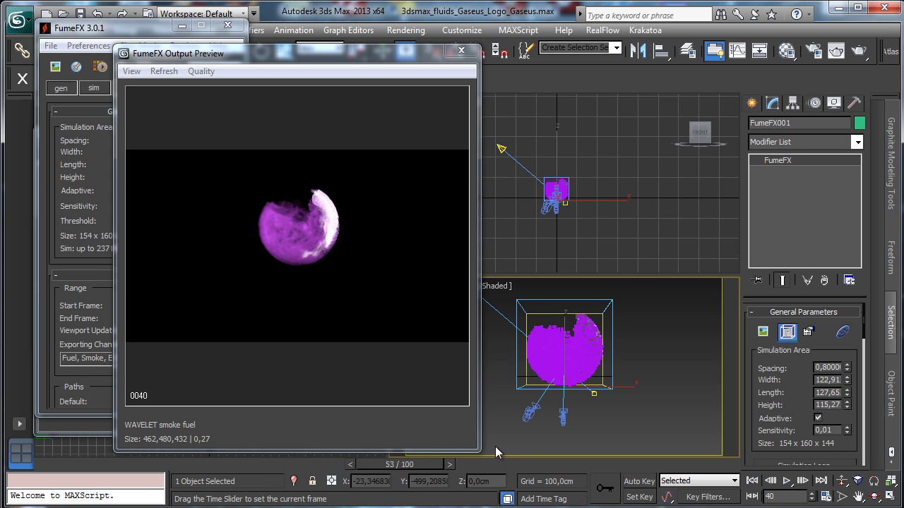
{"action": "left_click_drag", "start_coordinate": [496, 446], "coordinate": [568, 444]}
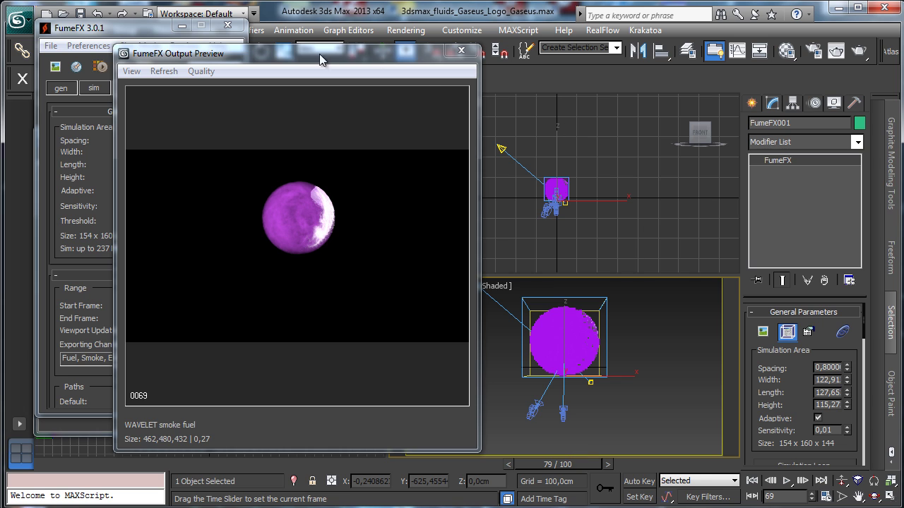
{"action": "left_click", "coordinate": [463, 51]}
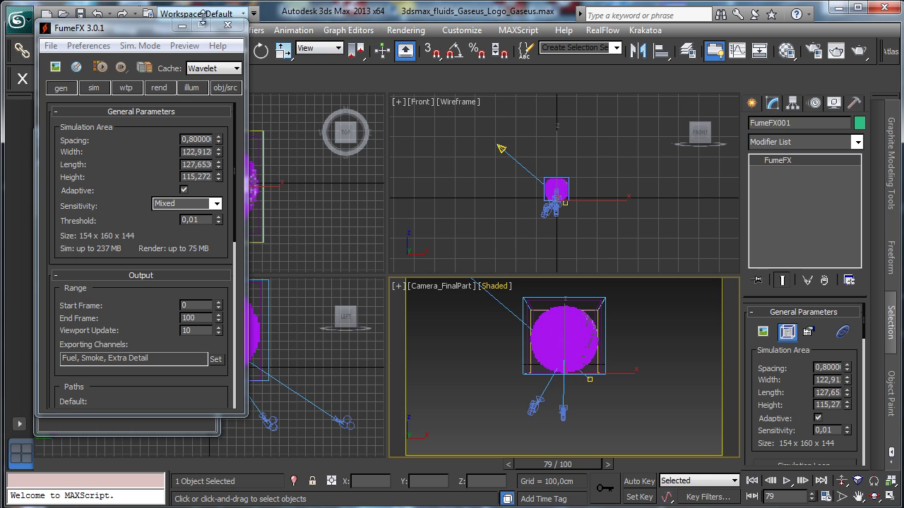
Open the _Text_Animation.max scene without saving the current one.
{"action": "left_click", "coordinate": [228, 26]}
{"action": "left_click", "coordinate": [19, 20]}
{"action": "left_click", "coordinate": [62, 115]}
{"action": "left_click", "coordinate": [644, 441]}
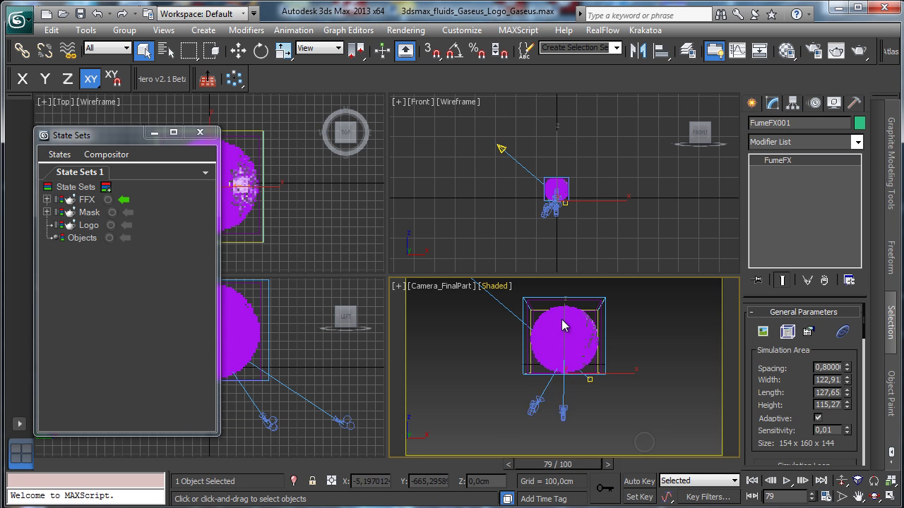
{"action": "left_click", "coordinate": [309, 132]}
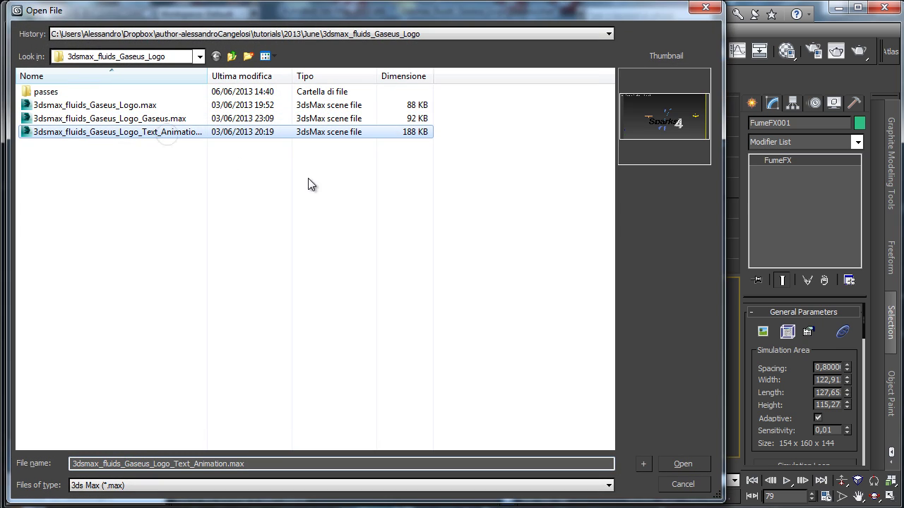
{"action": "left_click", "coordinate": [685, 464]}
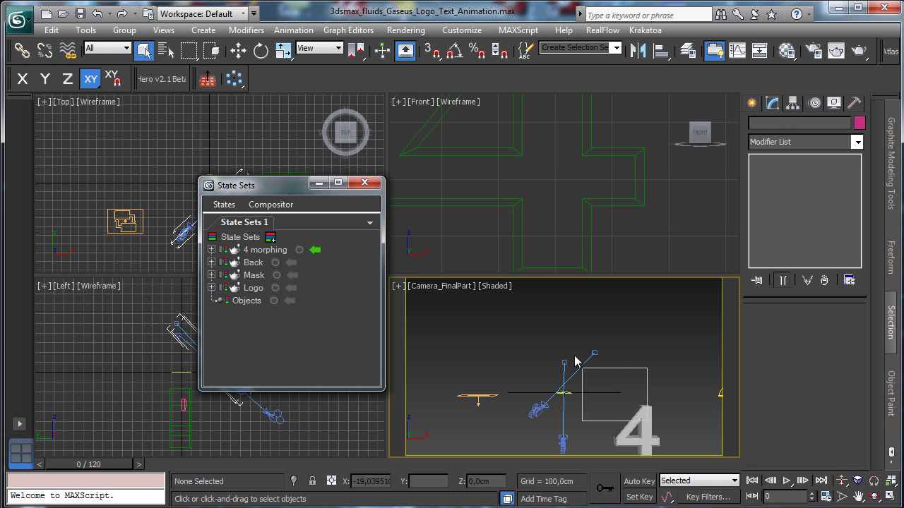
Scrub to frame 102 to watch the particle 4 form, and select PF Source 001.
{"action": "left_click_drag", "start_coordinate": [103, 468], "coordinate": [368, 470]}
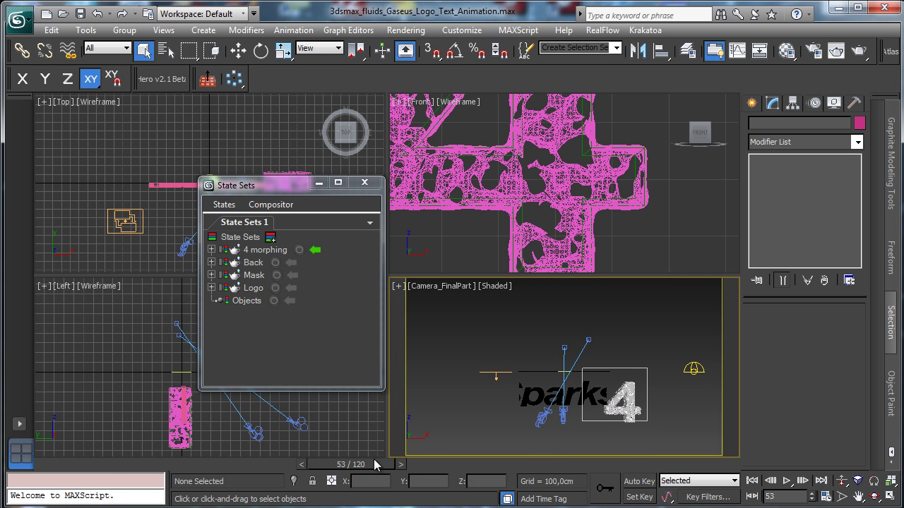
{"action": "left_click_drag", "start_coordinate": [377, 464], "coordinate": [613, 460]}
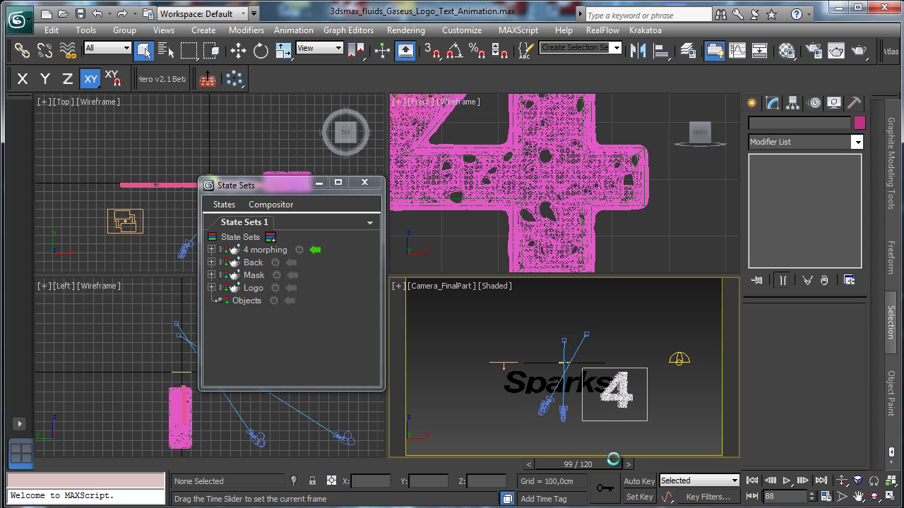
{"action": "left_click", "coordinate": [125, 222]}
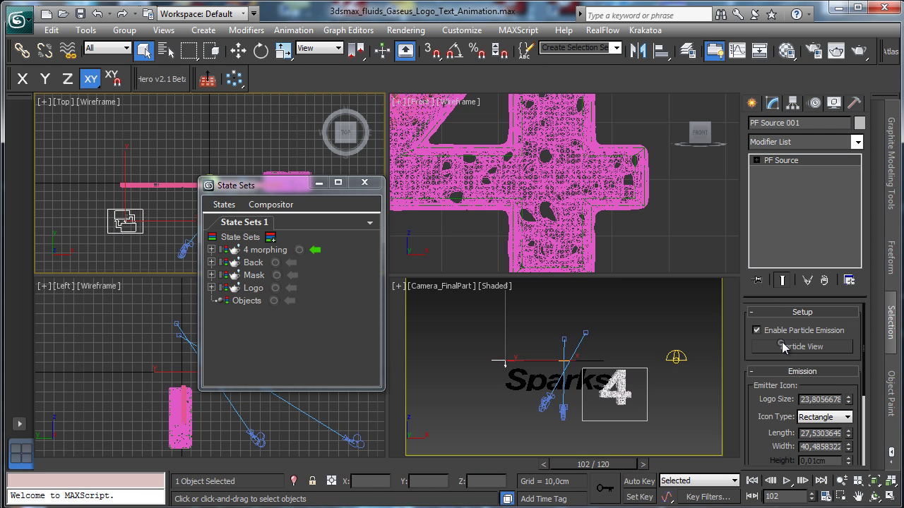
Inspect PF Source 001's particle flow and its BlobMesh in Particle View, then close it.
{"action": "key", "text": "6"}
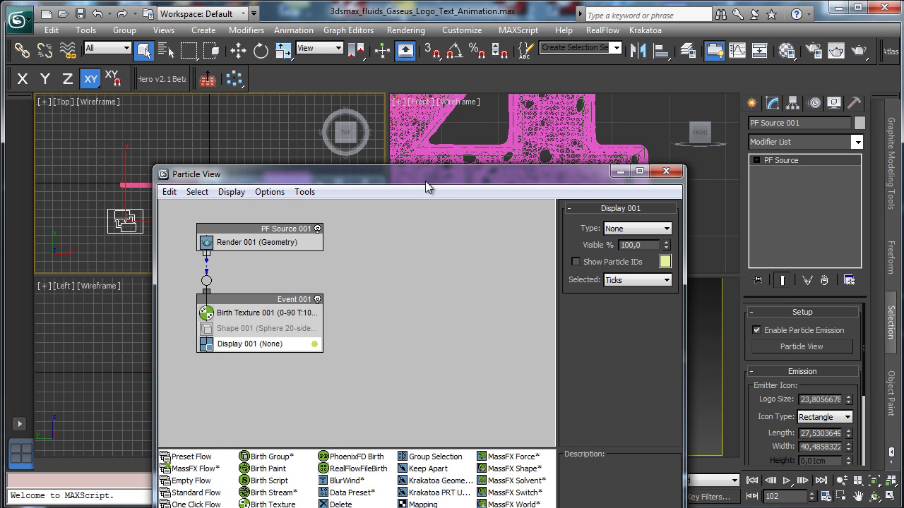
{"action": "left_click_drag", "start_coordinate": [425, 185], "coordinate": [314, 58]}
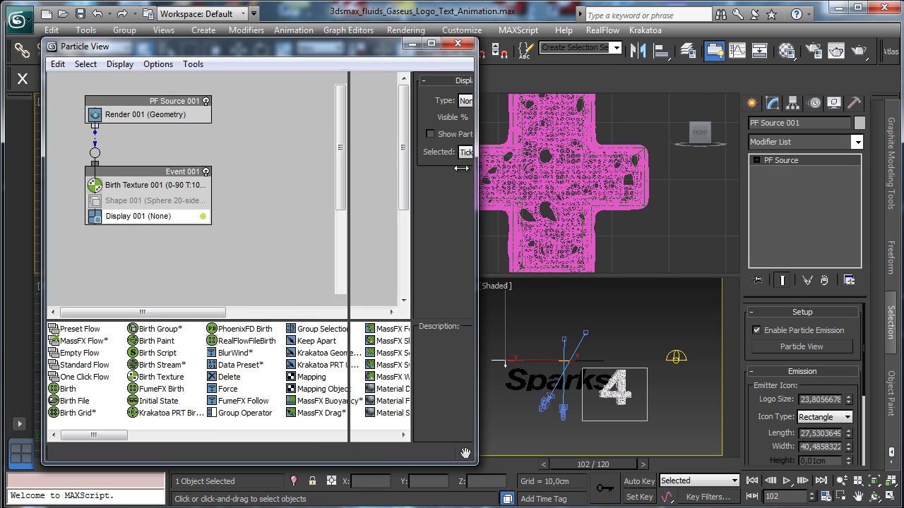
{"action": "left_click_drag", "start_coordinate": [573, 164], "coordinate": [392, 165]}
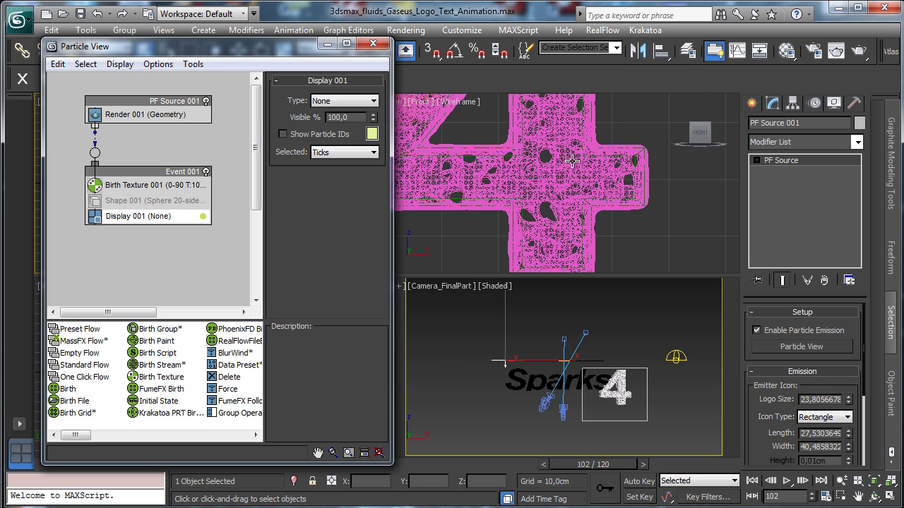
{"action": "left_click", "coordinate": [514, 176]}
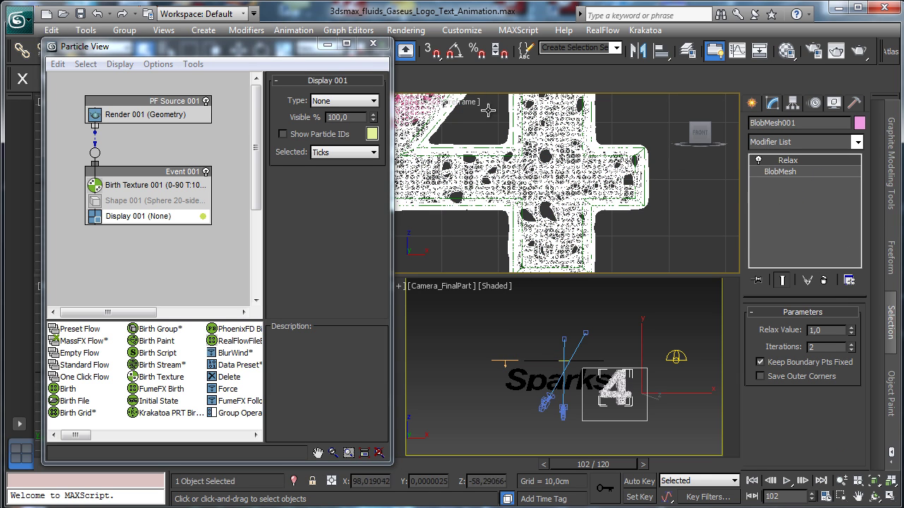
{"action": "left_click", "coordinate": [373, 43]}
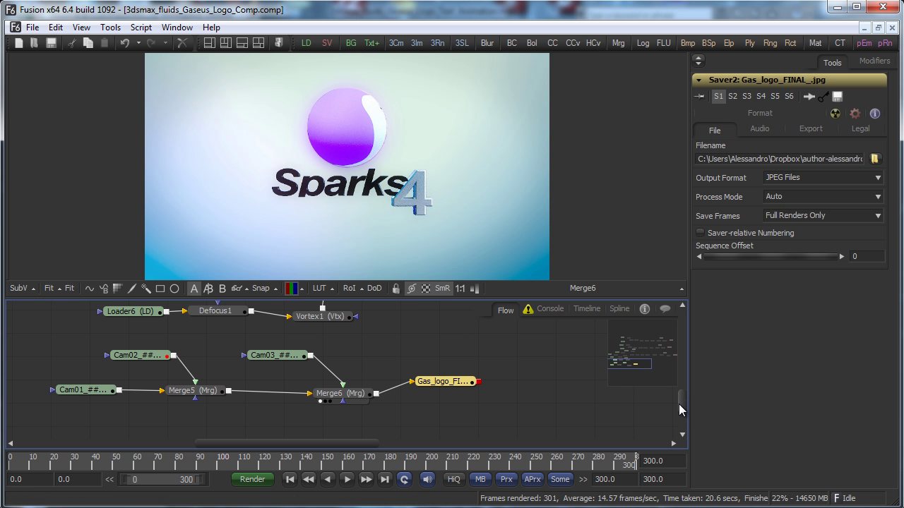
Select Loader3_1 and Loader4_1 at the first frame, then view the background plate and the Merge1_1 result.
{"action": "left_click_drag", "start_coordinate": [680, 404], "coordinate": [697, 346]}
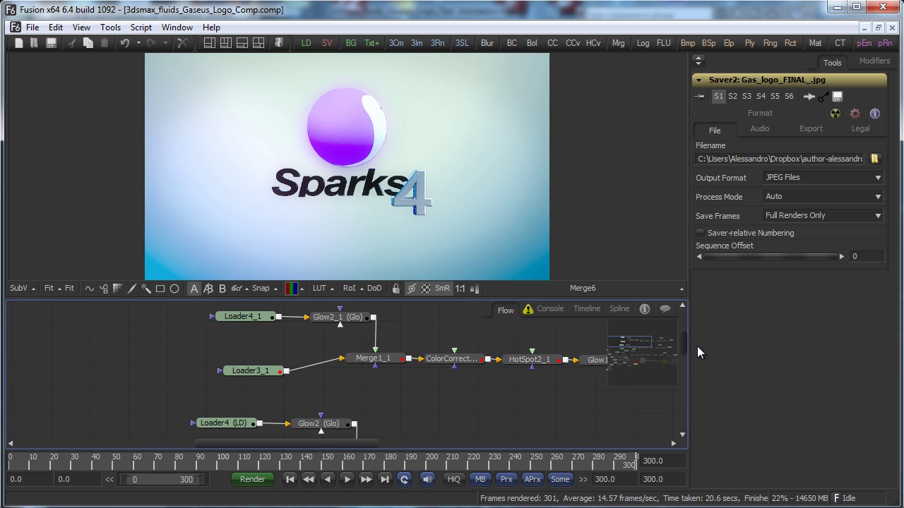
{"action": "mouse_move", "coordinate": [269, 445]}
{"action": "left_mouse_down"}
{"action": "mouse_move", "coordinate": [219, 444]}
{"action": "mouse_move", "coordinate": [332, 445]}
{"action": "left_mouse_up"}
{"action": "left_click_drag", "start_coordinate": [625, 343], "coordinate": [637, 344]}
{"action": "left_click", "coordinate": [143, 405]}
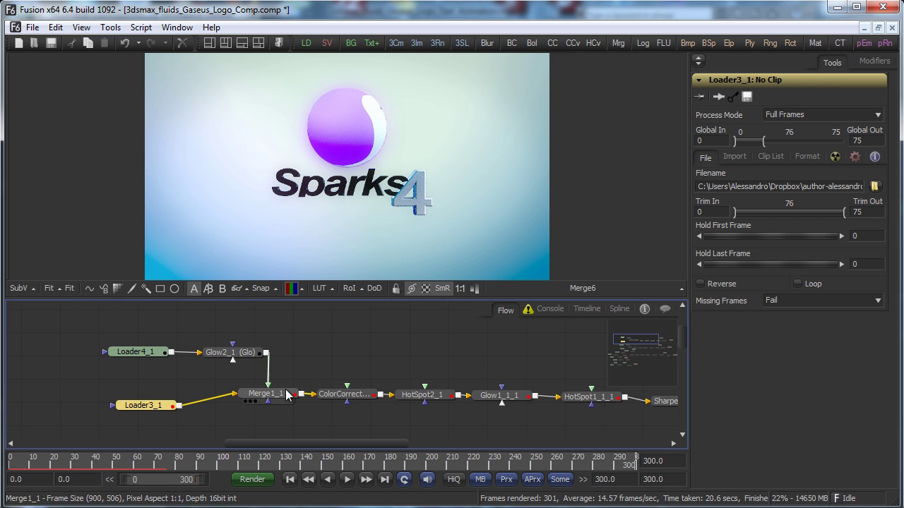
{"action": "key", "text": "Home"}
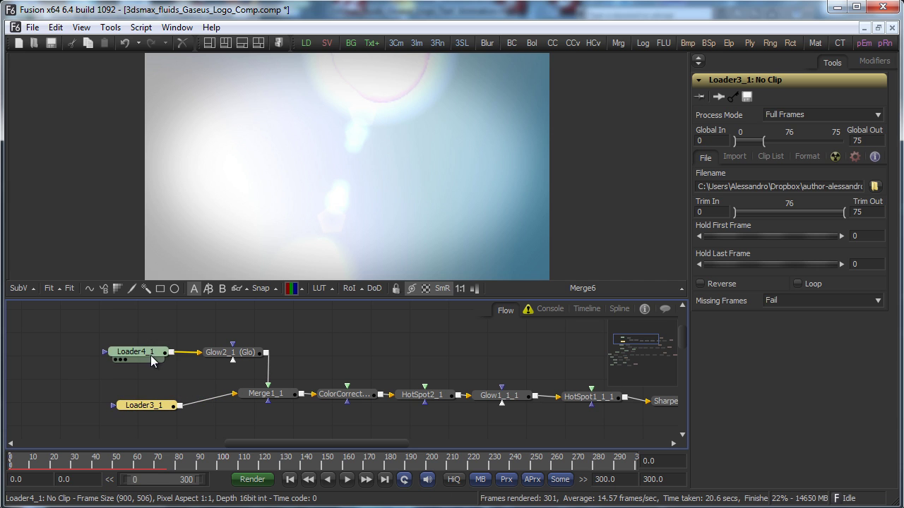
{"action": "left_click", "coordinate": [148, 353]}
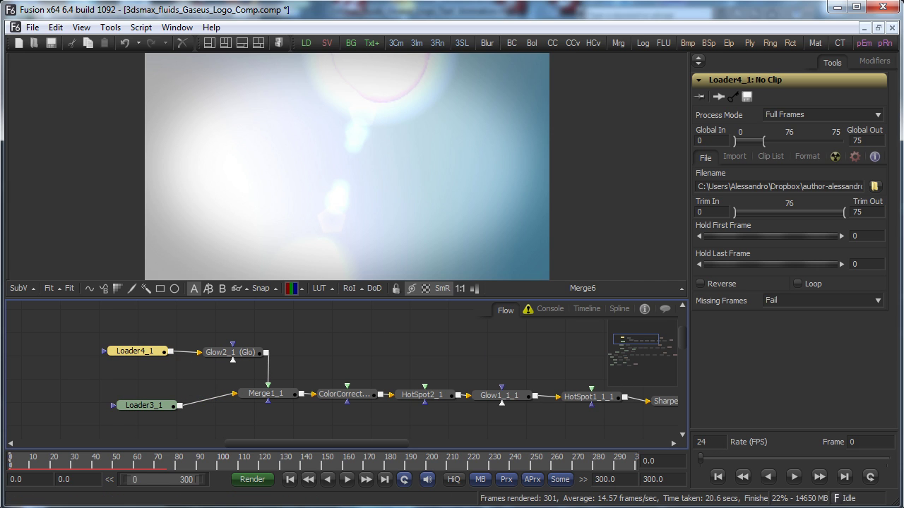
{"action": "left_click", "coordinate": [125, 413]}
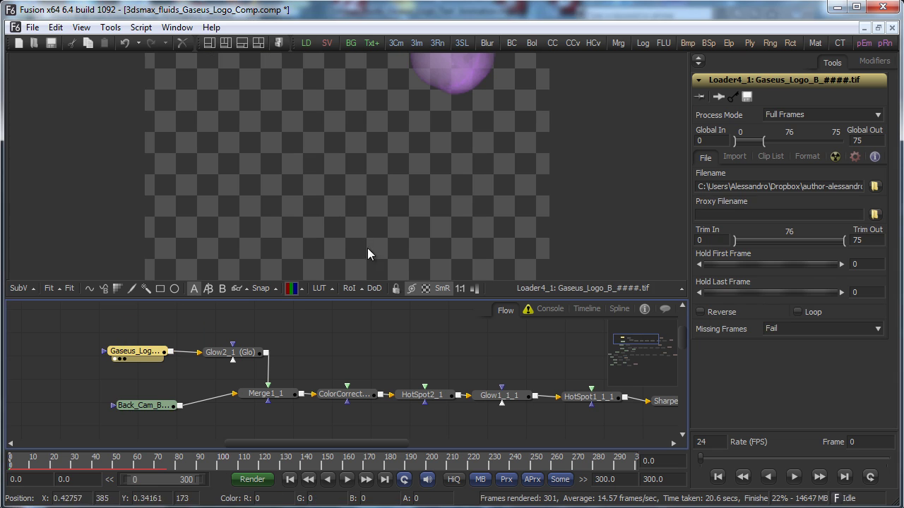
{"action": "left_click", "coordinate": [247, 401]}
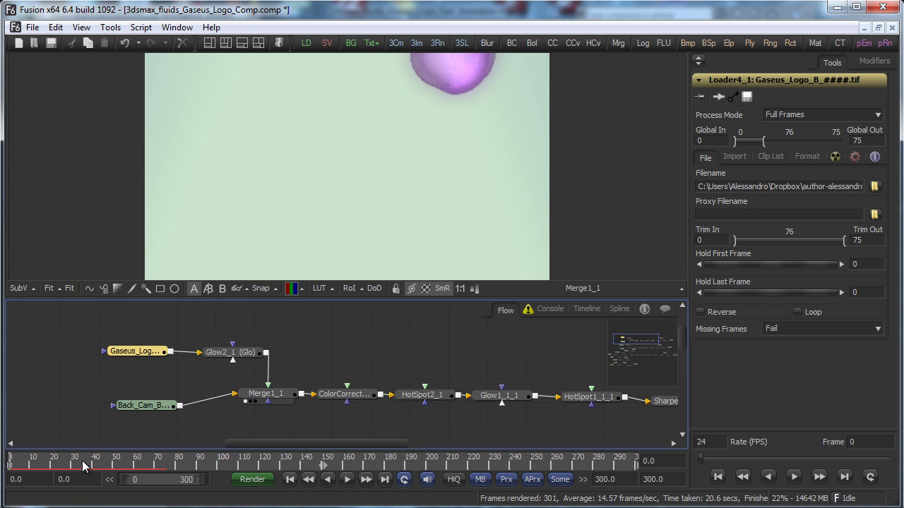
At frame 40, preview the HotSpot, Merge1 and Sharpen1 outputs, ending on the Back_Cam_A plate.
{"action": "left_click_drag", "start_coordinate": [77, 466], "coordinate": [112, 470]}
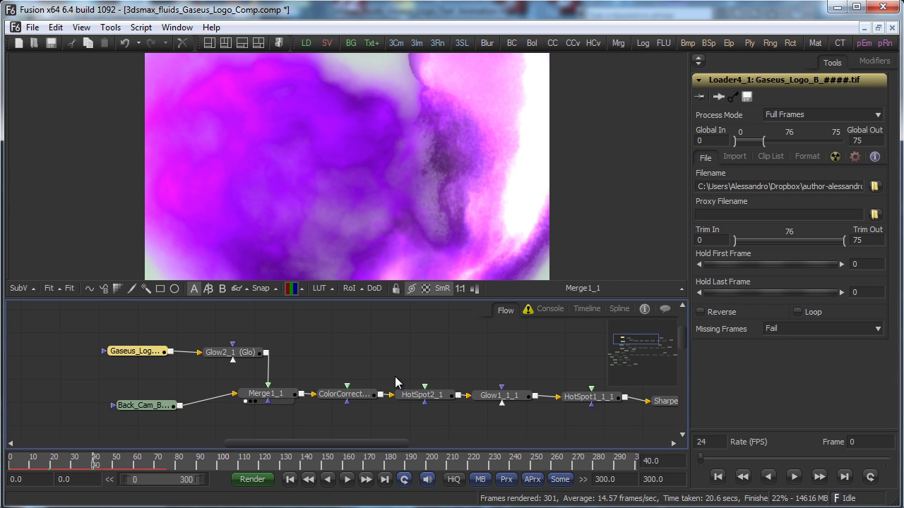
{"action": "left_click", "coordinate": [403, 403]}
{"action": "left_click", "coordinate": [569, 404]}
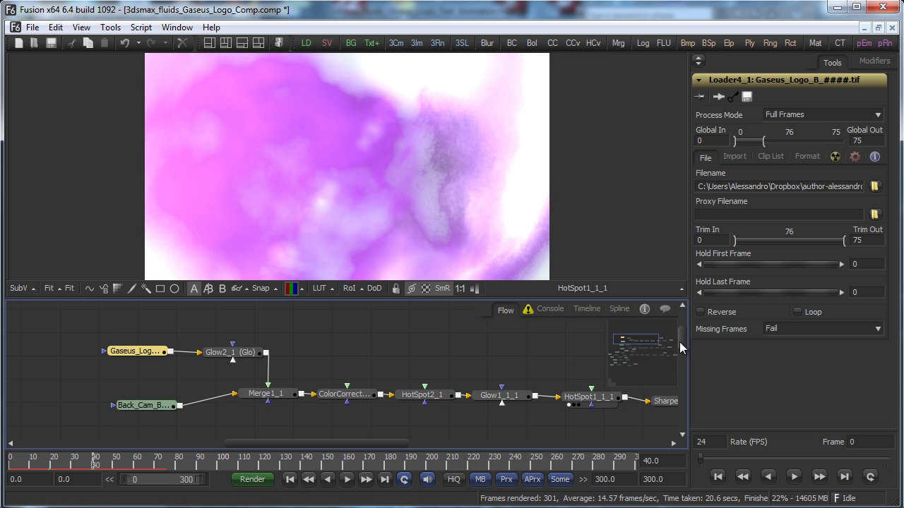
{"action": "left_click_drag", "start_coordinate": [680, 341], "coordinate": [685, 357]}
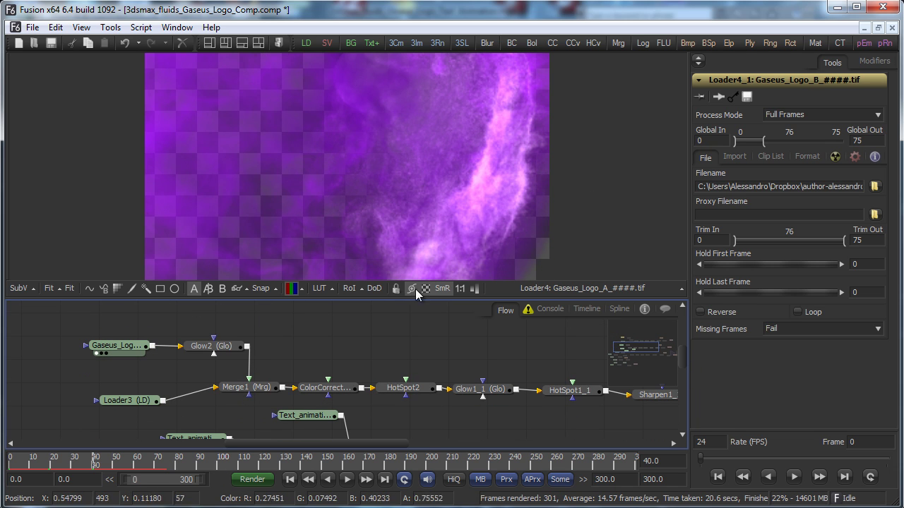
{"action": "left_click_drag", "start_coordinate": [244, 387], "coordinate": [375, 234]}
{"action": "left_click_drag", "start_coordinate": [464, 385], "coordinate": [471, 253]}
{"action": "left_click_drag", "start_coordinate": [655, 394], "coordinate": [577, 178]}
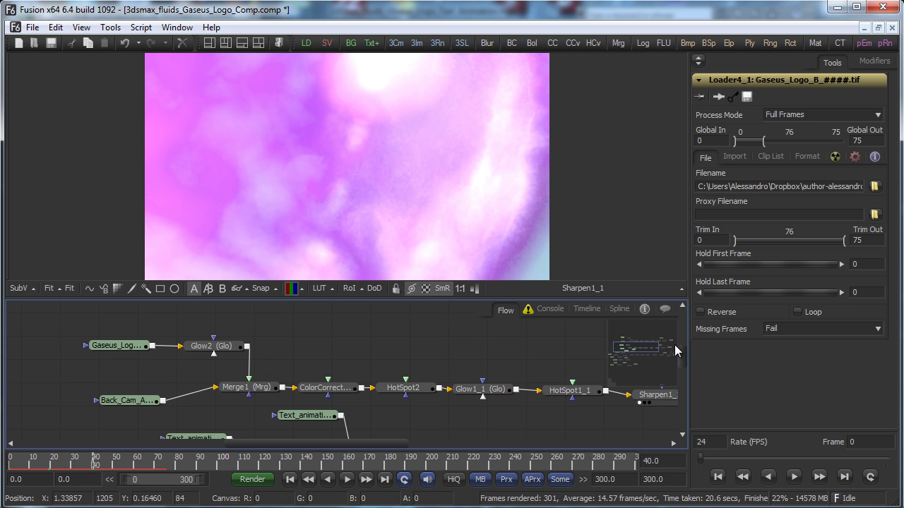
{"action": "left_click_drag", "start_coordinate": [126, 400], "coordinate": [655, 194]}
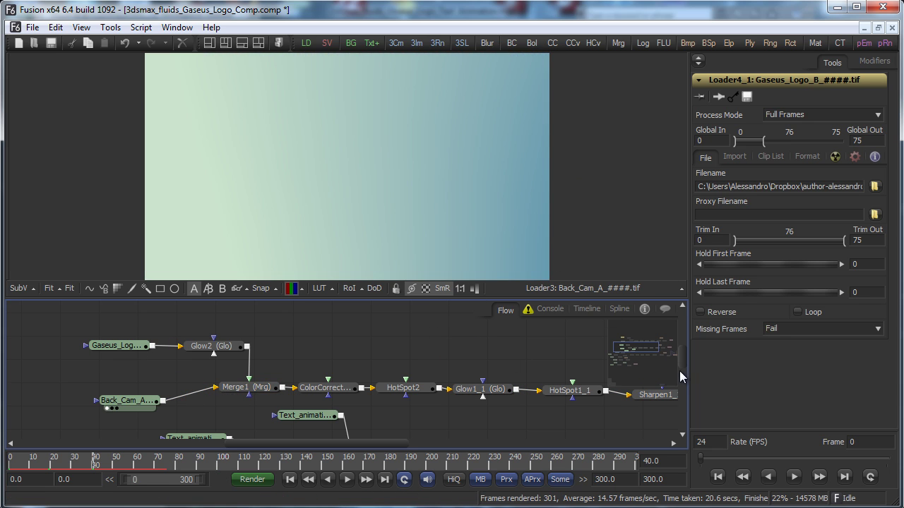
Pan to the Merge1_2 branch and preview Loader4_2 and Loader3_2, showing the gas sphere near frame 52.
{"action": "scroll", "coordinate": [682, 365], "scroll_direction": "down", "scroll_amount": 3}
{"action": "scroll", "coordinate": [686, 375], "scroll_direction": "down", "scroll_amount": 2}
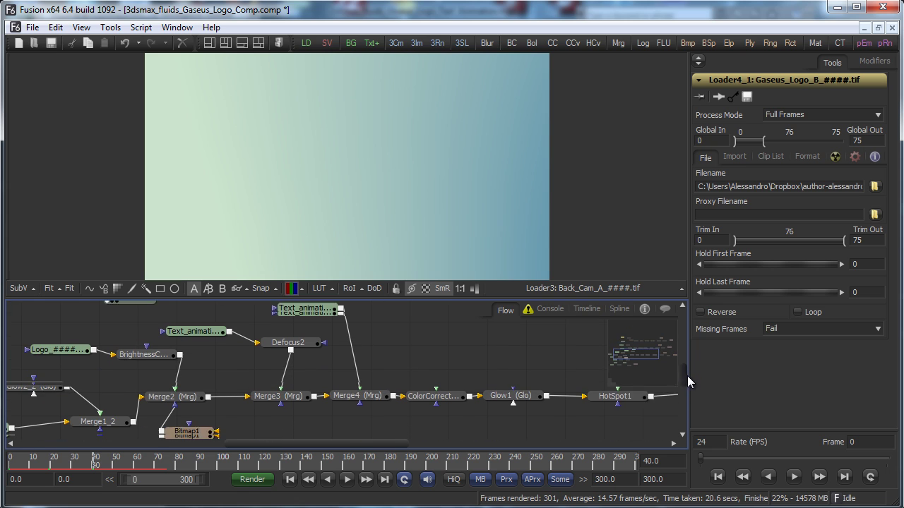
{"action": "left_click", "coordinate": [224, 447]}
{"action": "left_click_drag", "start_coordinate": [223, 447], "coordinate": [192, 446]}
{"action": "left_click", "coordinate": [124, 366]}
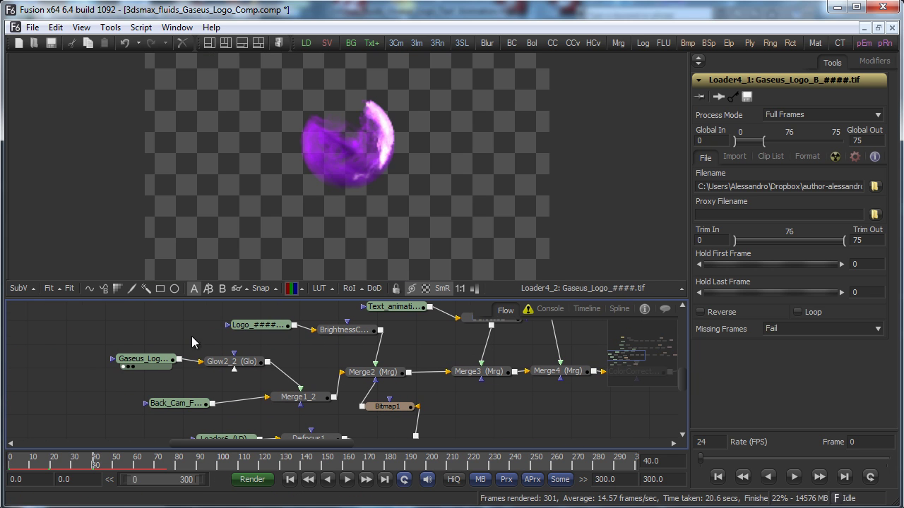
{"action": "left_click_drag", "start_coordinate": [185, 403], "coordinate": [286, 222]}
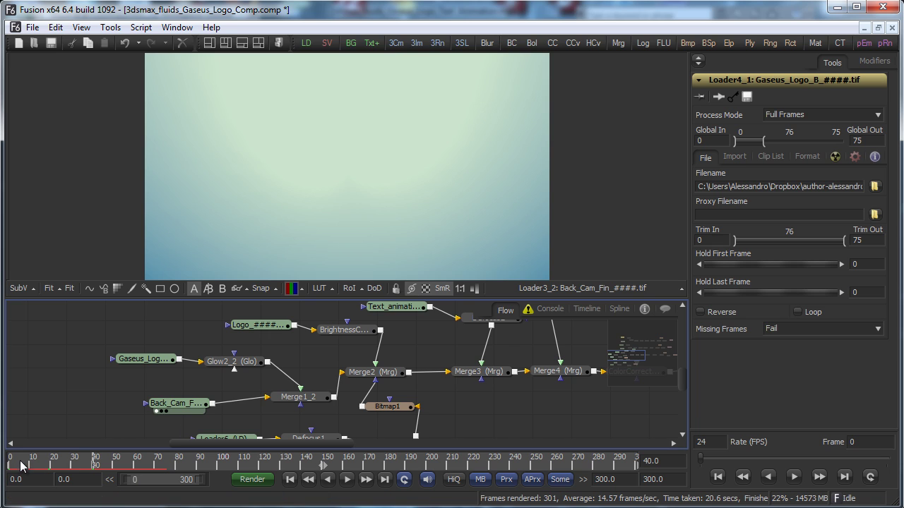
{"action": "left_click_drag", "start_coordinate": [16, 462], "coordinate": [135, 466]}
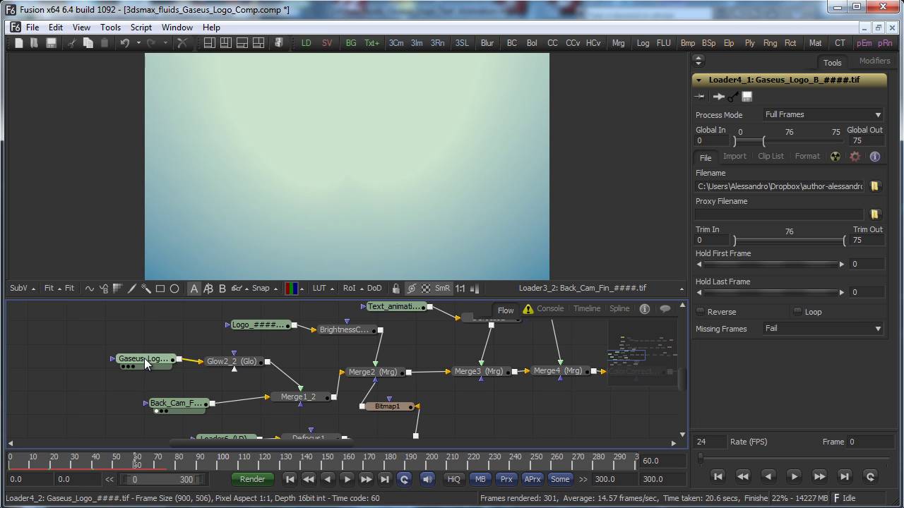
{"action": "left_click_drag", "start_coordinate": [145, 359], "coordinate": [180, 272]}
{"action": "left_click_drag", "start_coordinate": [71, 463], "coordinate": [120, 462]}
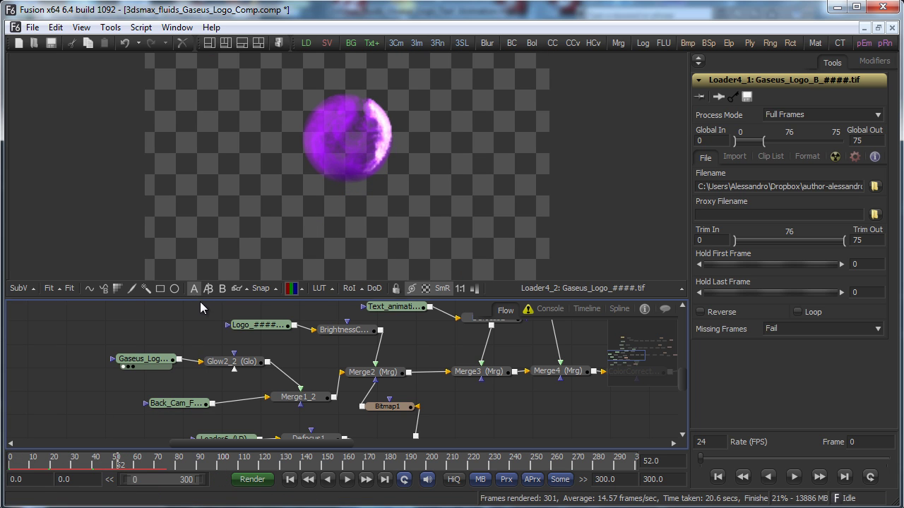
Enlarge the viewer and step through the Loader6 circular mask animation.
{"action": "mouse_move", "coordinate": [202, 300]}
{"action": "left_mouse_down"}
{"action": "mouse_move", "coordinate": [202, 330]}
{"action": "mouse_move", "coordinate": [661, 353]}
{"action": "left_mouse_up"}
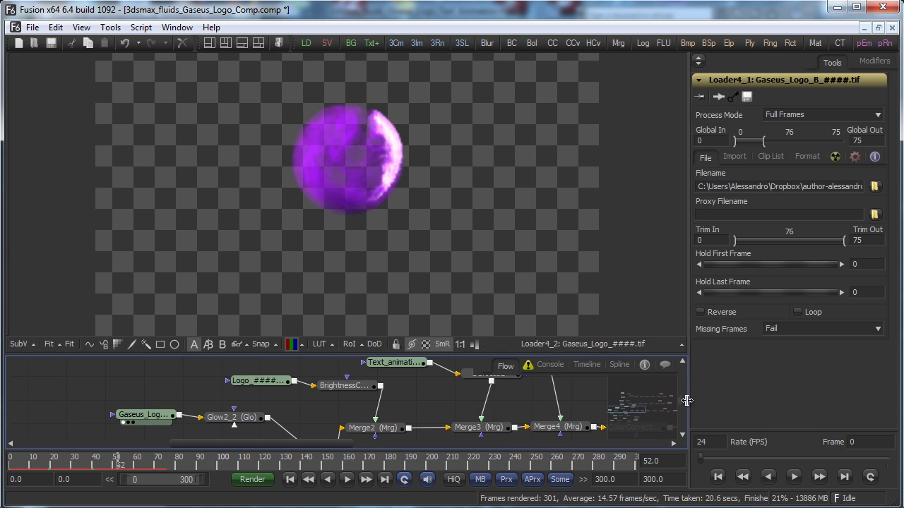
{"action": "scroll", "coordinate": [683, 402], "scroll_direction": "down", "scroll_amount": 3}
{"action": "left_click_drag", "start_coordinate": [232, 431], "coordinate": [459, 258]}
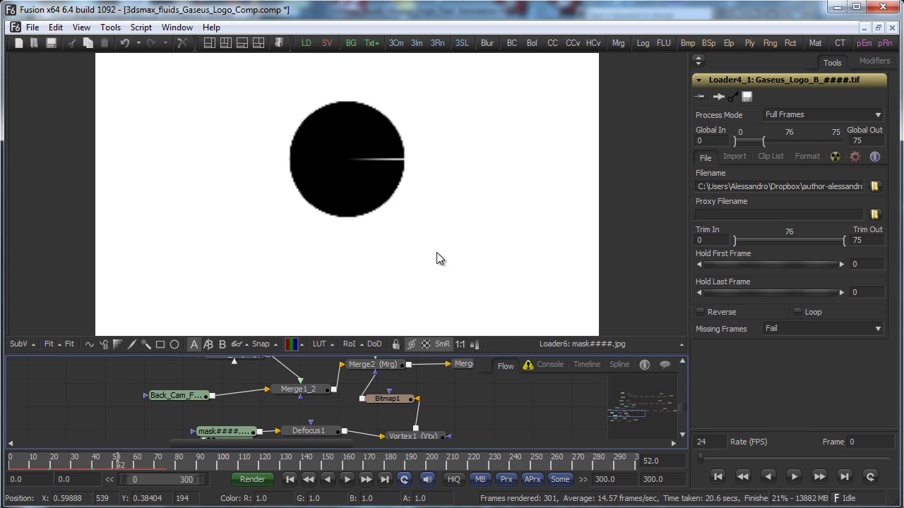
{"action": "mouse_move", "coordinate": [97, 461]}
{"action": "left_mouse_down"}
{"action": "mouse_move", "coordinate": [64, 461]}
{"action": "mouse_move", "coordinate": [203, 462]}
{"action": "left_mouse_up"}
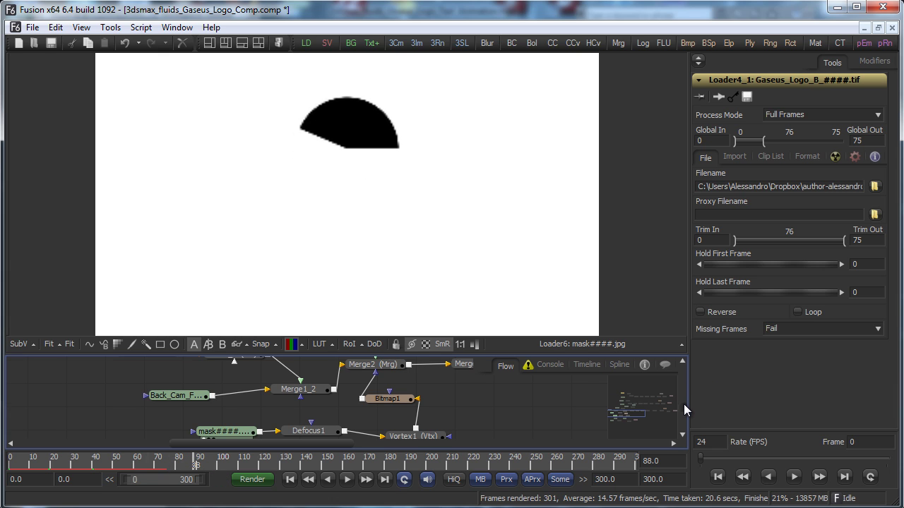
{"action": "scroll", "coordinate": [683, 401], "scroll_direction": "up", "scroll_amount": 2}
{"action": "scroll", "coordinate": [684, 399], "scroll_direction": "up", "scroll_amount": 2}
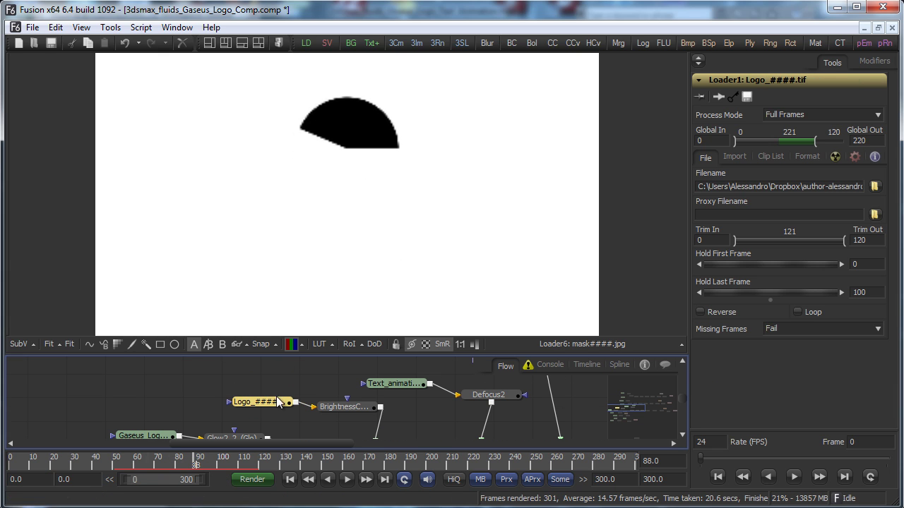
View the Loader1 logo and Loader2 text animation, then the Defocus2 blurred text at frame 66.
{"action": "left_click_drag", "start_coordinate": [286, 389], "coordinate": [355, 271]}
{"action": "mouse_move", "coordinate": [185, 463]}
{"action": "left_mouse_down"}
{"action": "mouse_move", "coordinate": [157, 463]}
{"action": "mouse_move", "coordinate": [239, 462]}
{"action": "left_mouse_up"}
{"action": "left_click_drag", "start_coordinate": [412, 391], "coordinate": [424, 246]}
{"action": "left_click_drag", "start_coordinate": [239, 462], "coordinate": [162, 459]}
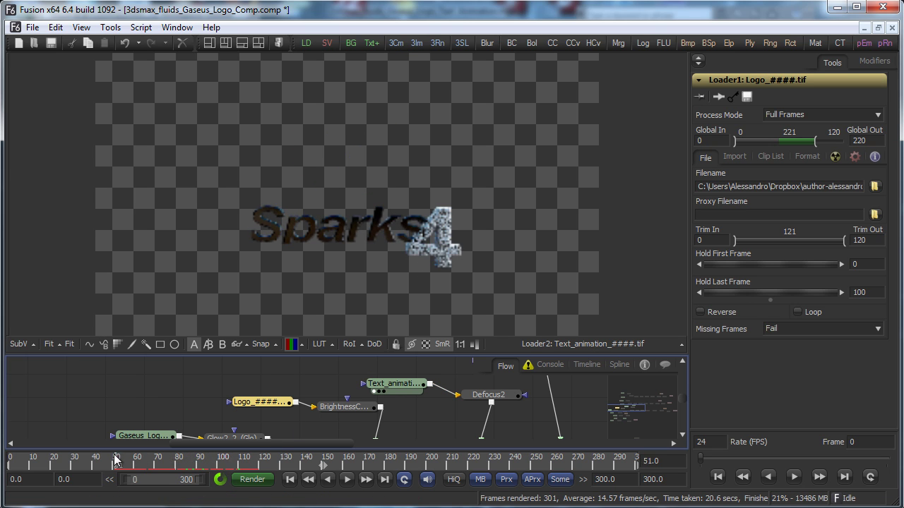
{"action": "left_click_drag", "start_coordinate": [105, 461], "coordinate": [147, 461]}
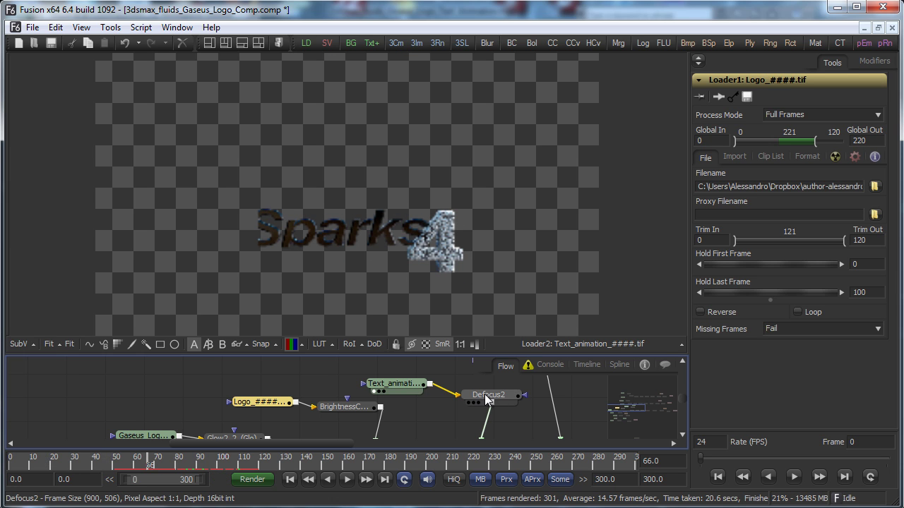
{"action": "left_click_drag", "start_coordinate": [486, 400], "coordinate": [494, 238]}
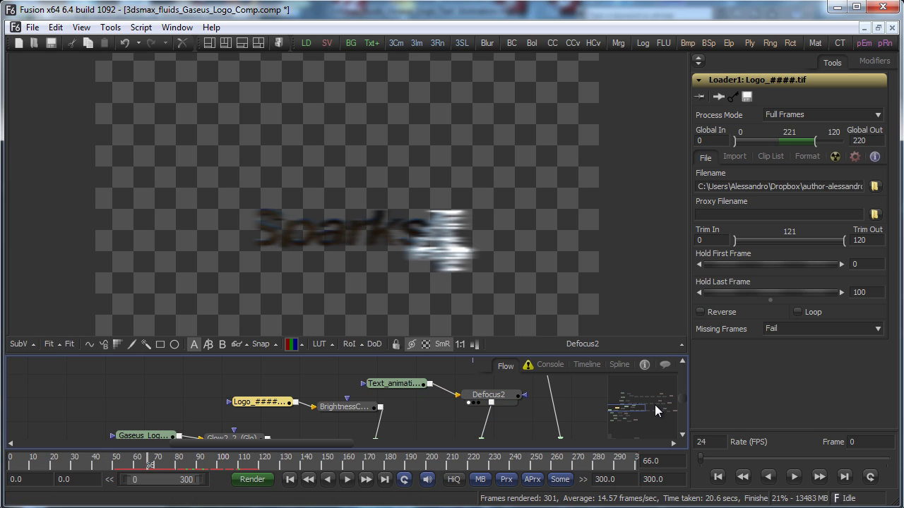
{"action": "scroll", "coordinate": [682, 400], "scroll_direction": "down", "scroll_amount": 2}
{"action": "scroll", "coordinate": [683, 402], "scroll_direction": "up", "scroll_amount": 3}
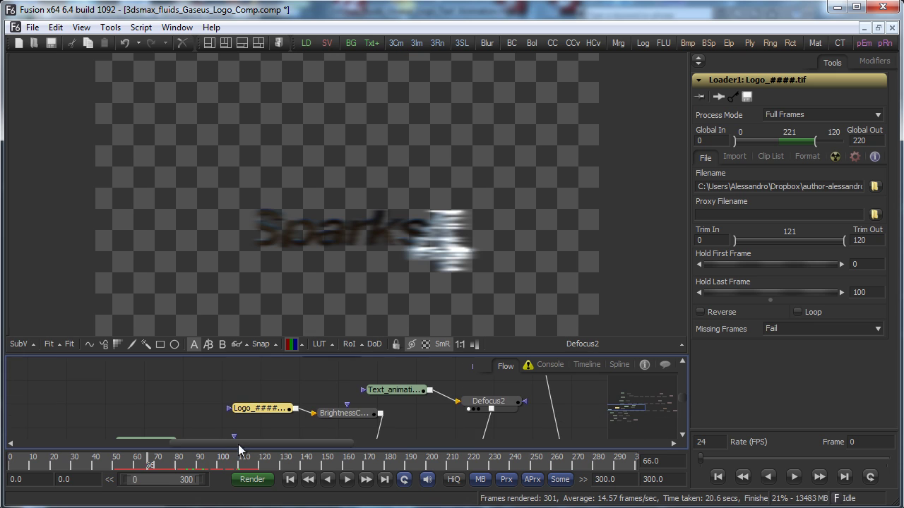
Preview BrightnessContrast1, then the Saver1_2 Cam03_.jpg final output at frame 162.
{"action": "left_click_drag", "start_coordinate": [241, 444], "coordinate": [329, 443]}
{"action": "left_click_drag", "start_coordinate": [351, 389], "coordinate": [492, 330]}
{"action": "left_click_drag", "start_coordinate": [472, 391], "coordinate": [554, 326]}
{"action": "left_click_drag", "start_coordinate": [559, 391], "coordinate": [580, 267]}
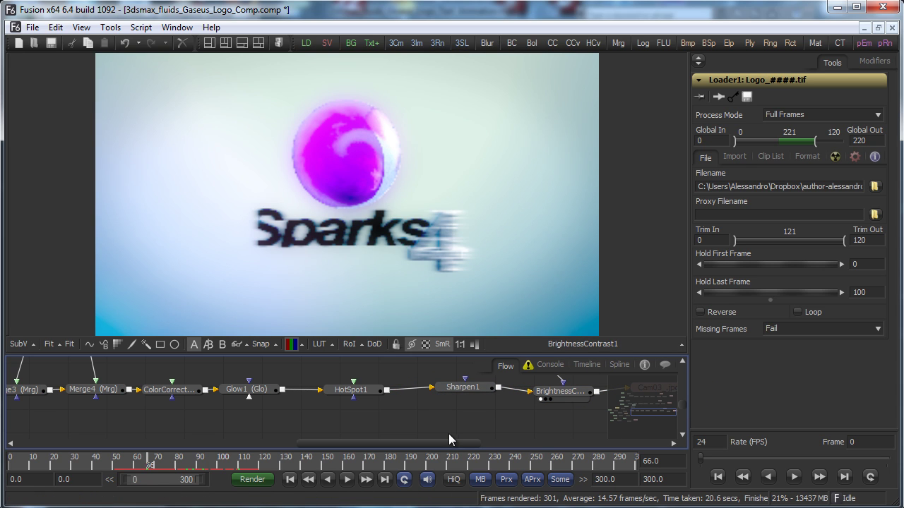
{"action": "left_click_drag", "start_coordinate": [452, 443], "coordinate": [526, 442]}
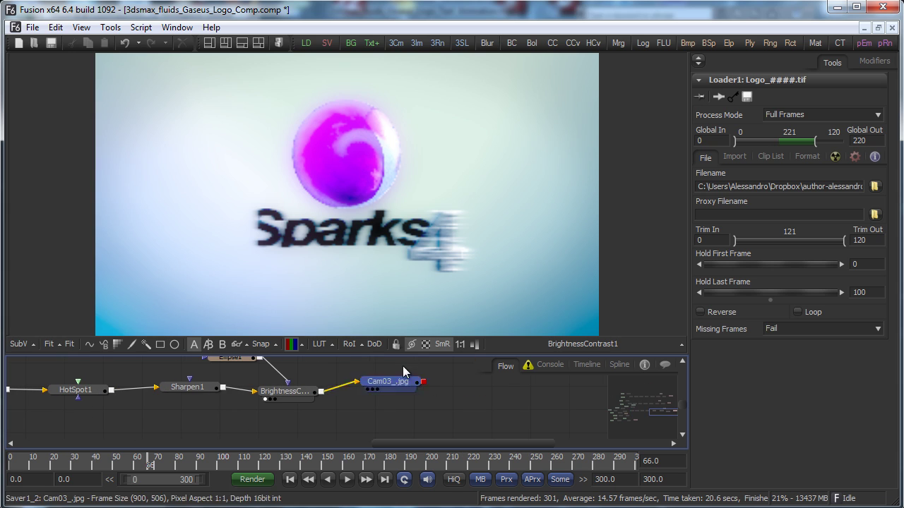
{"action": "key", "text": "1"}
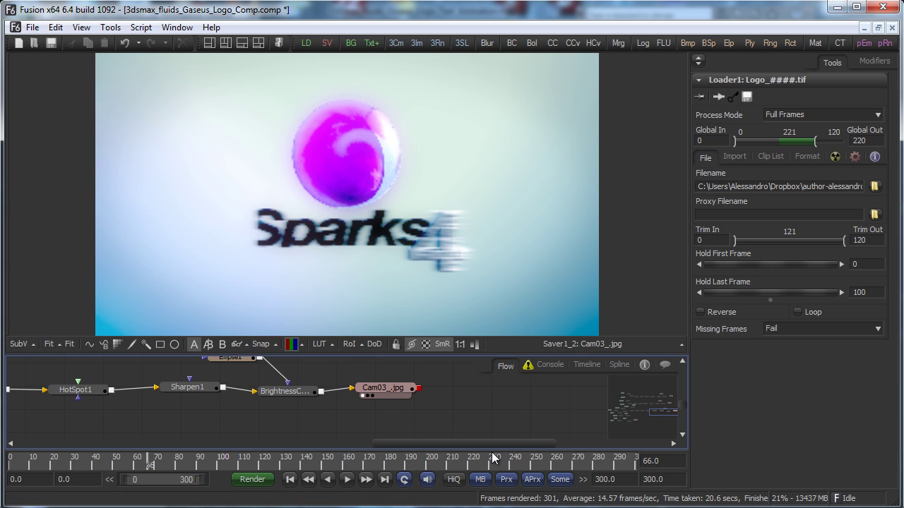
{"action": "left_click", "coordinate": [558, 465]}
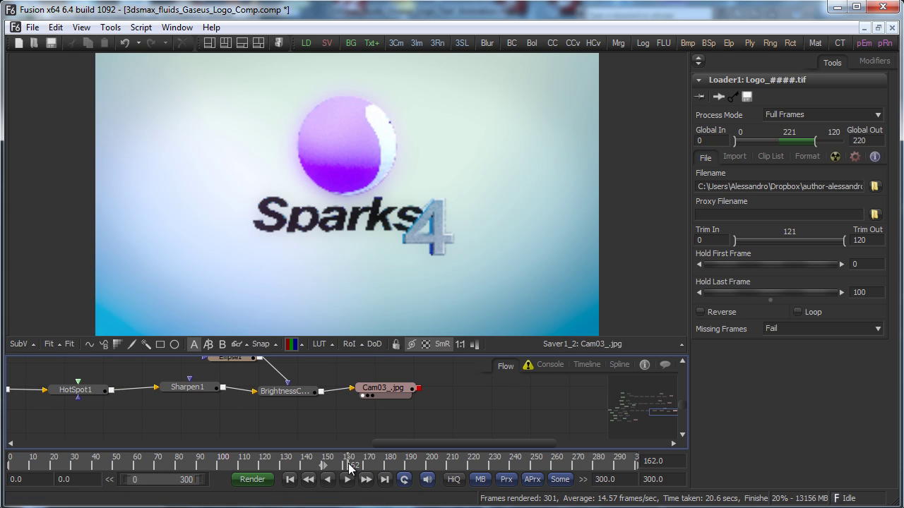
{"action": "left_click", "coordinate": [348, 463]}
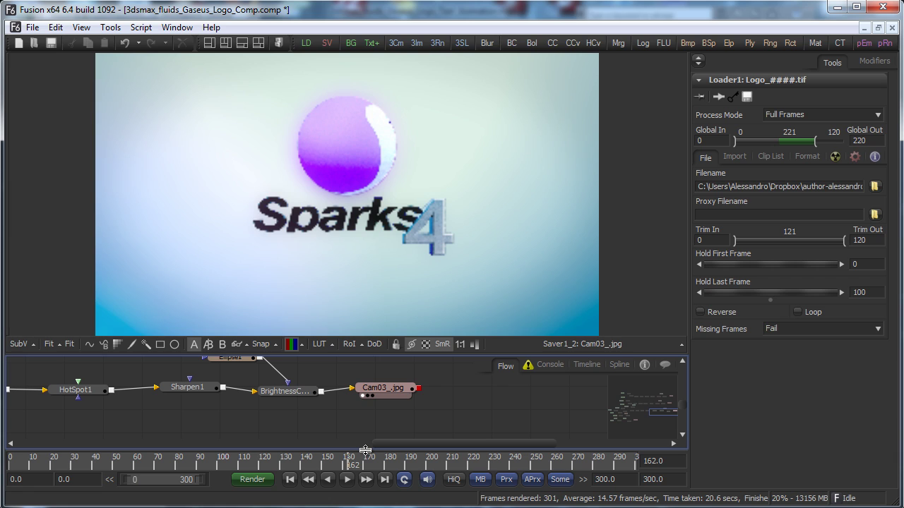